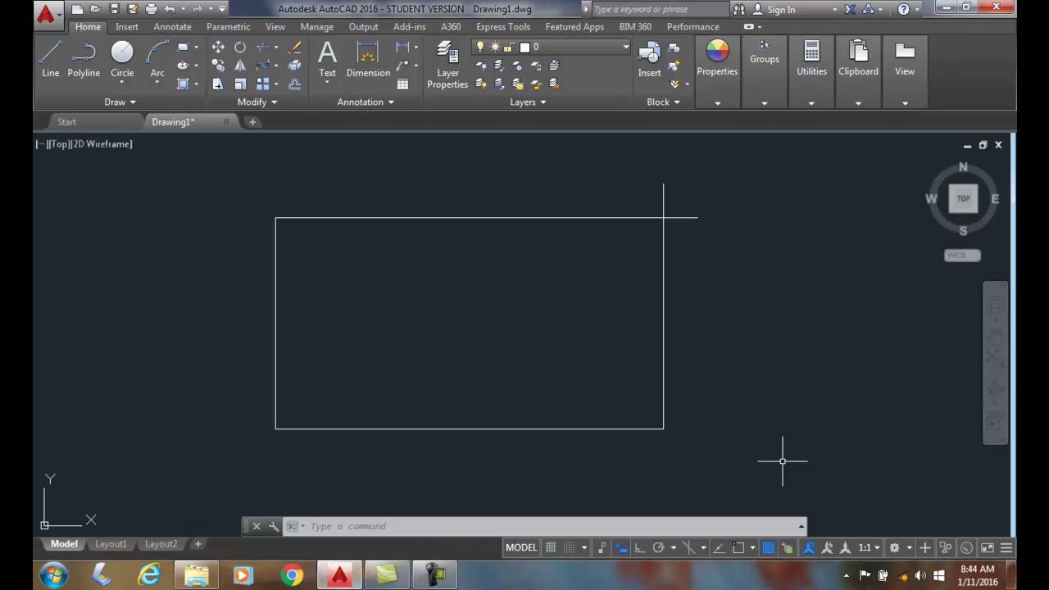
Step: Grip-stretch the top line's right end leftward so it stops short of the right vertical line
{"action": "left_click", "coordinate": [602, 218]}
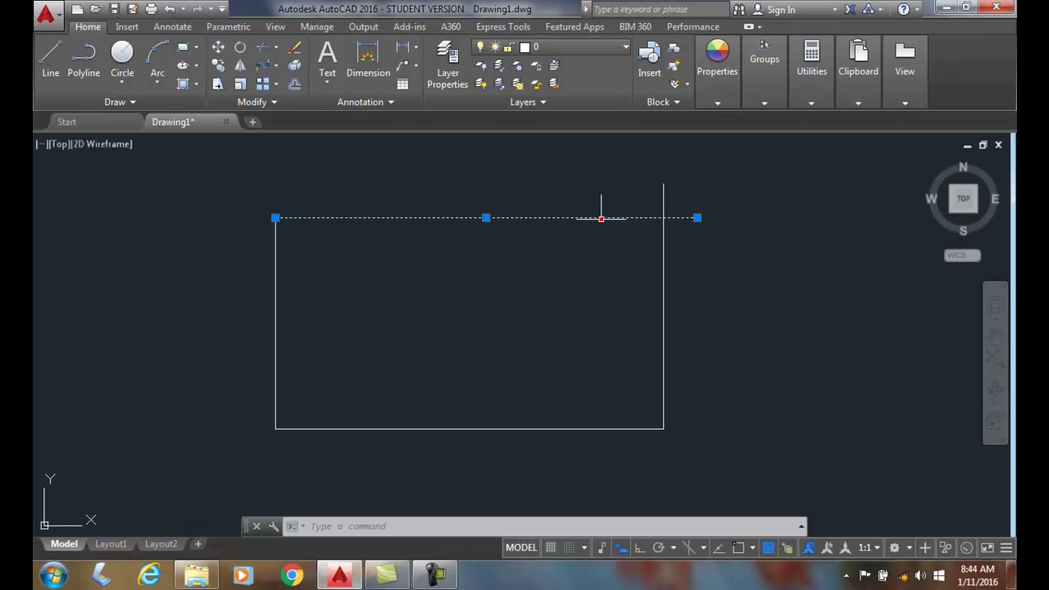
{"action": "left_click", "coordinate": [698, 217]}
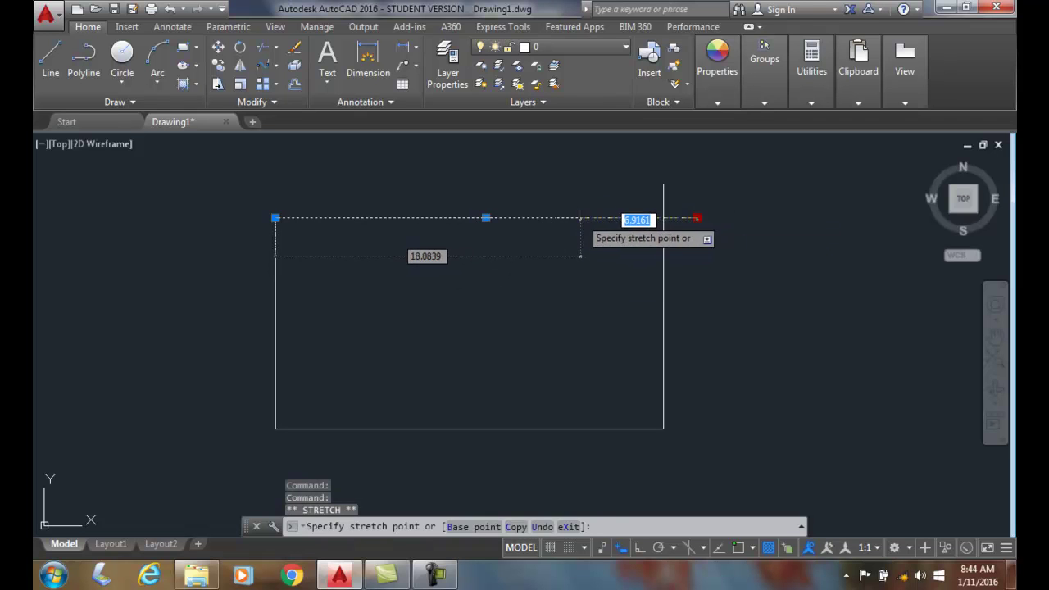
{"action": "left_click", "coordinate": [580, 217]}
{"action": "key", "text": "Escape"}
{"action": "key", "text": "Escape"}
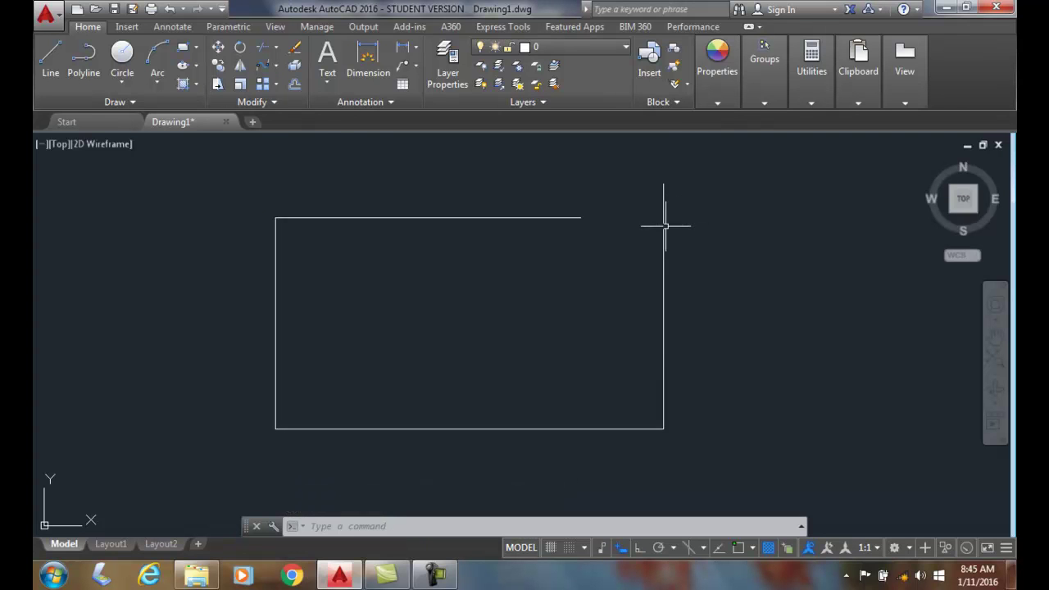
Step: Extend the top line to the right vertical line, using that line as the boundary edge
{"action": "left_click", "coordinate": [274, 47]}
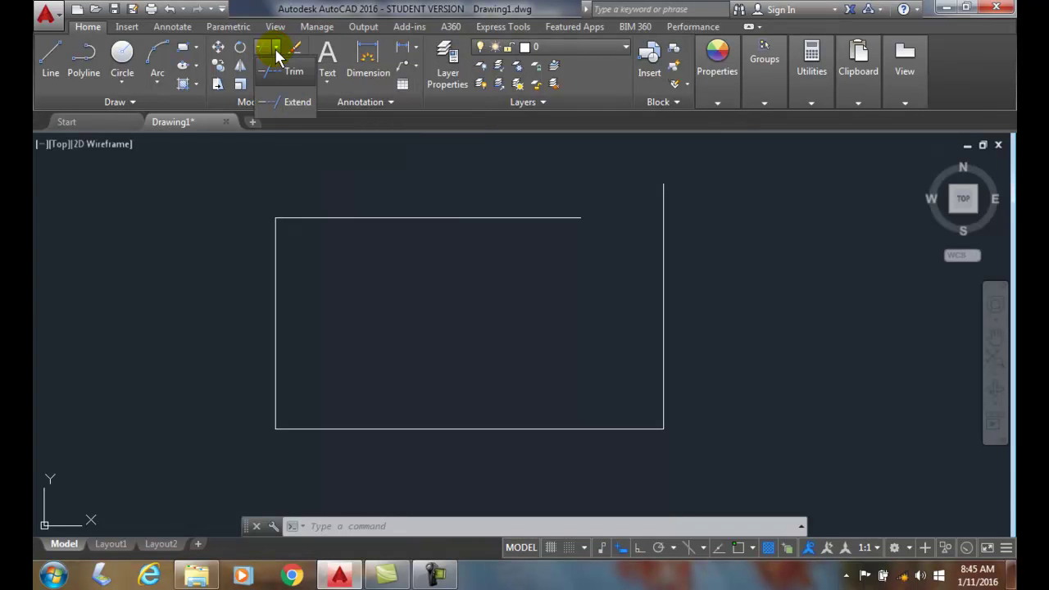
{"action": "left_click", "coordinate": [279, 102]}
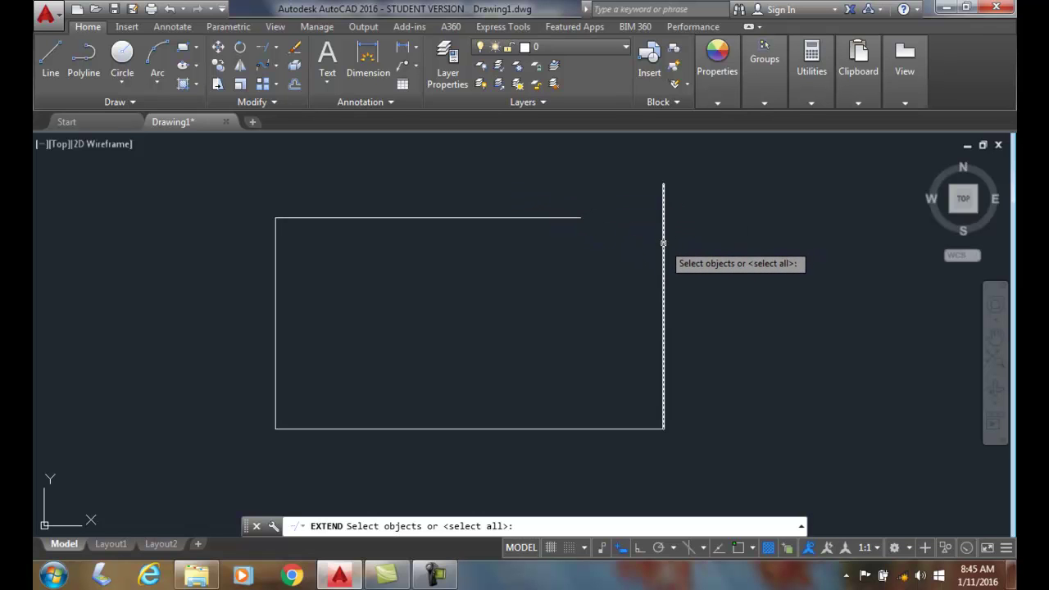
{"action": "left_click", "coordinate": [663, 242]}
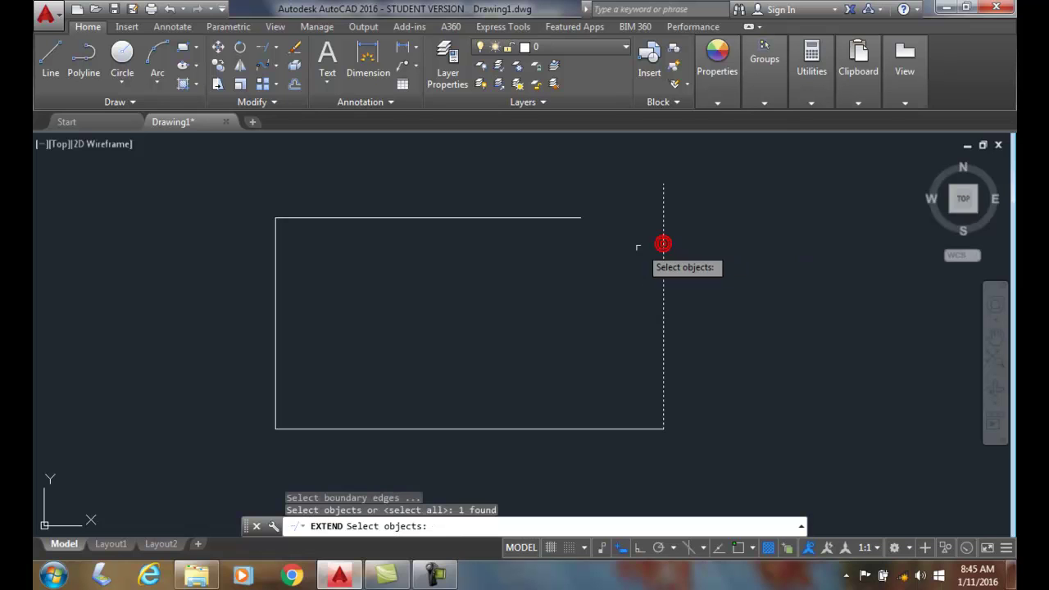
{"action": "key", "text": "Return"}
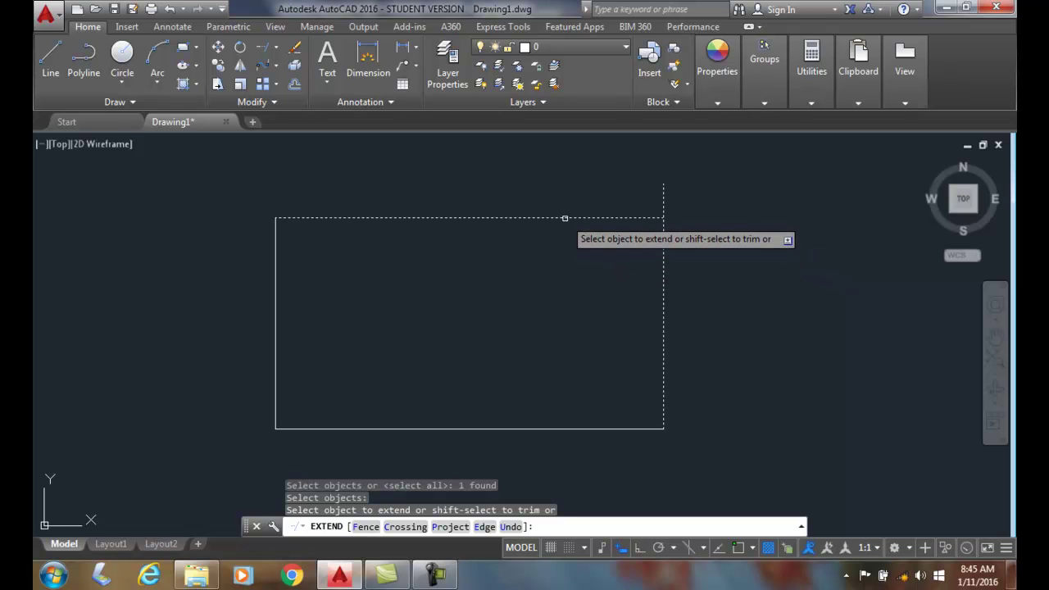
{"action": "left_click", "coordinate": [564, 217]}
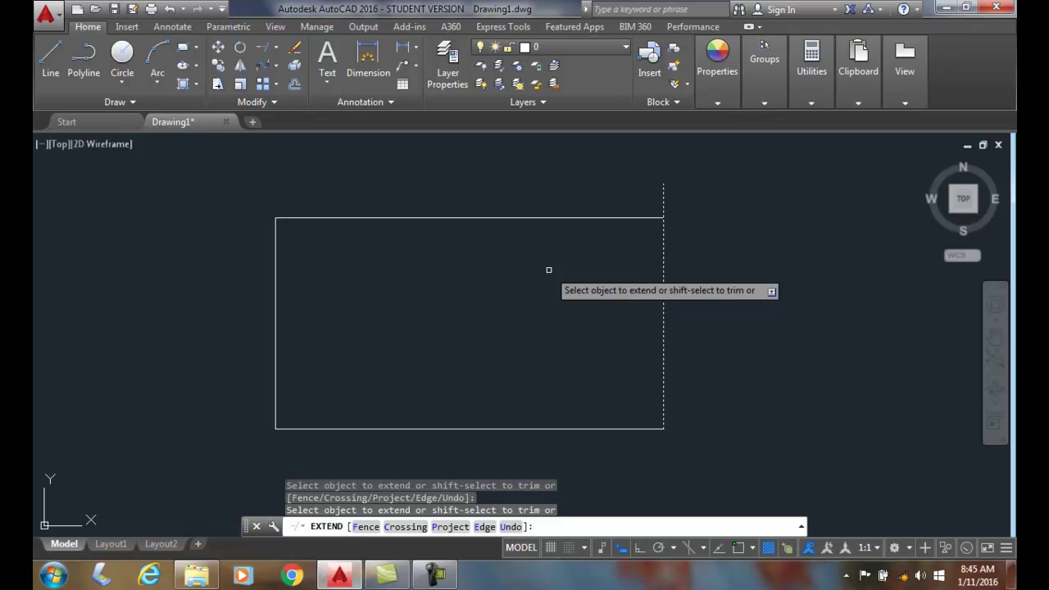
{"action": "key", "text": "Return"}
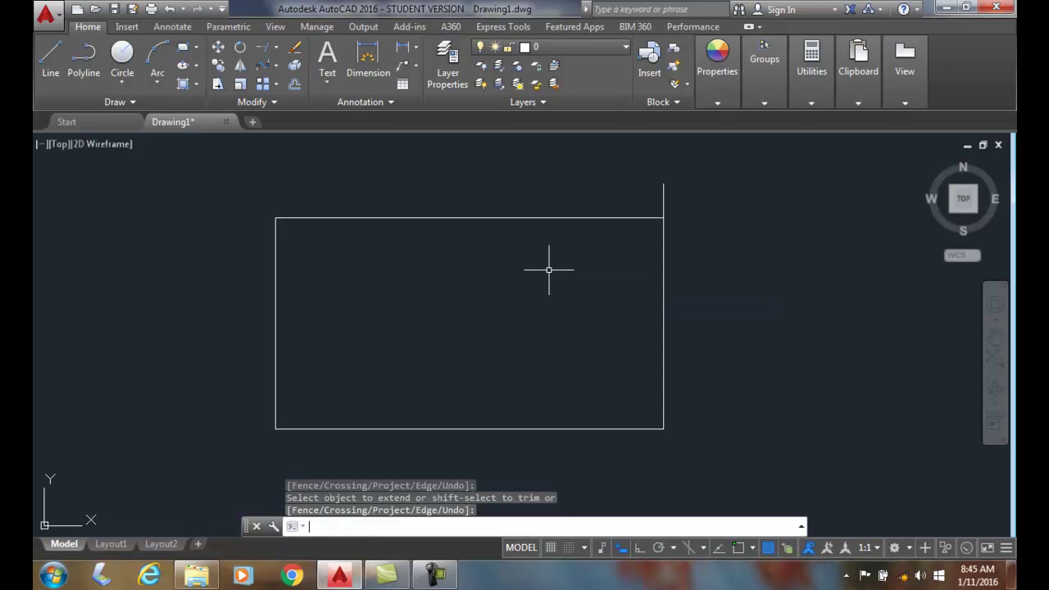
Step: Move the right vertical line's top endpoint inward and down so the line slants
{"action": "left_click", "coordinate": [663, 252]}
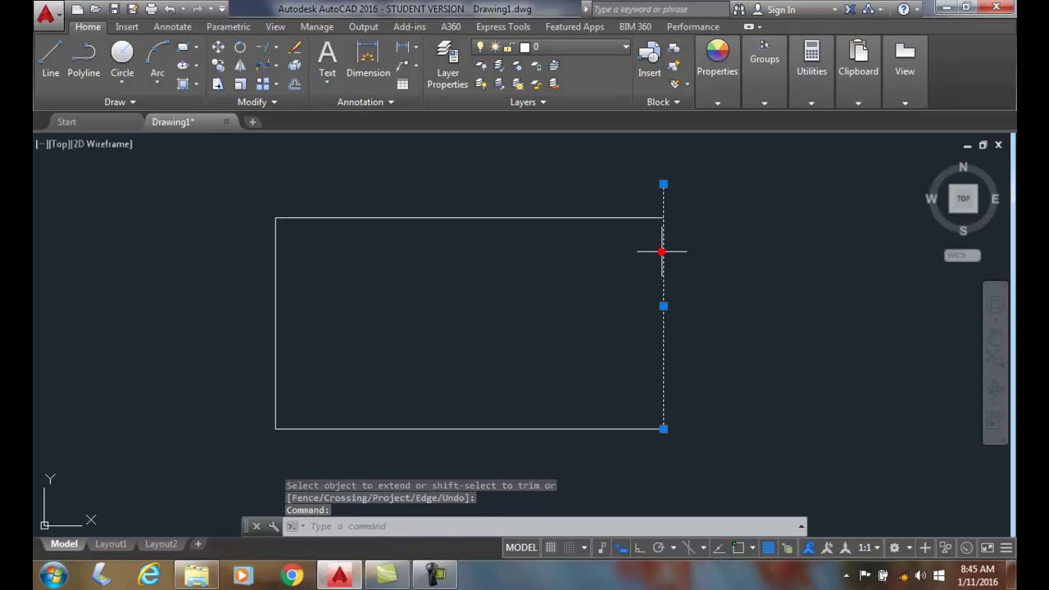
{"action": "left_click", "coordinate": [663, 184]}
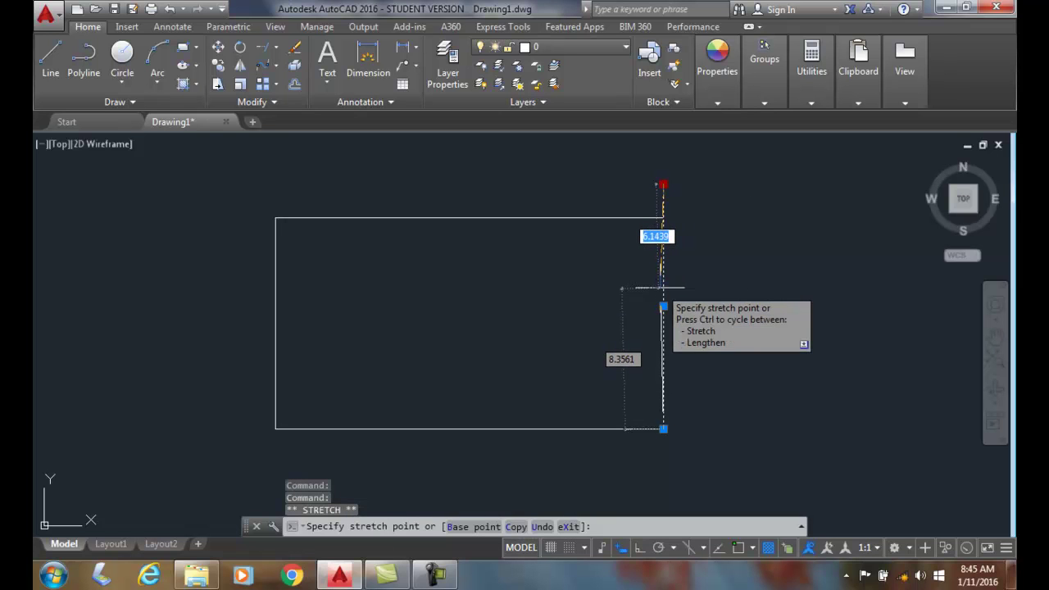
{"action": "left_click", "coordinate": [631, 290]}
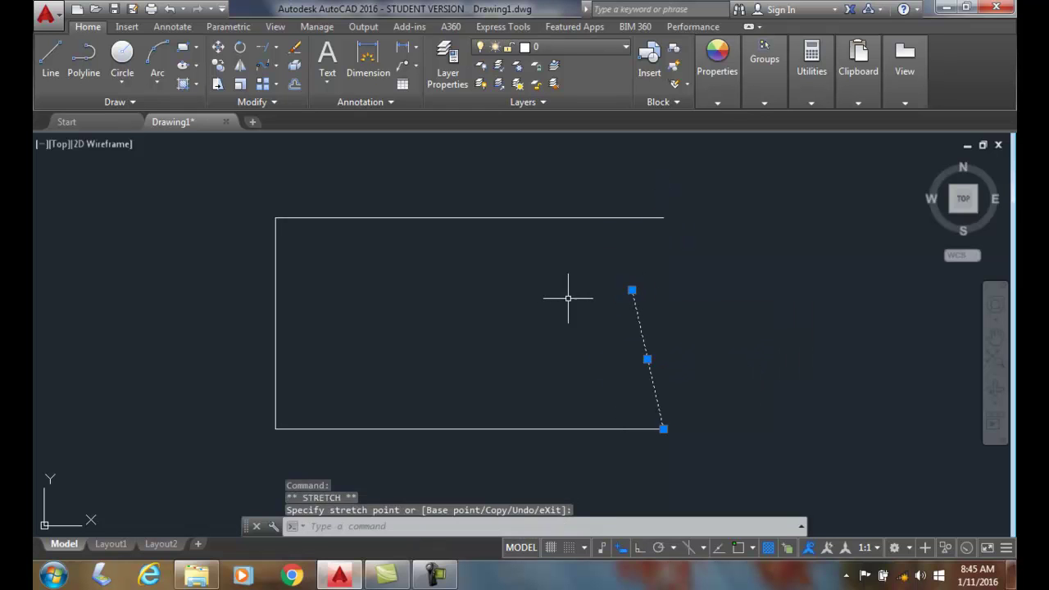
{"action": "key", "text": "Escape"}
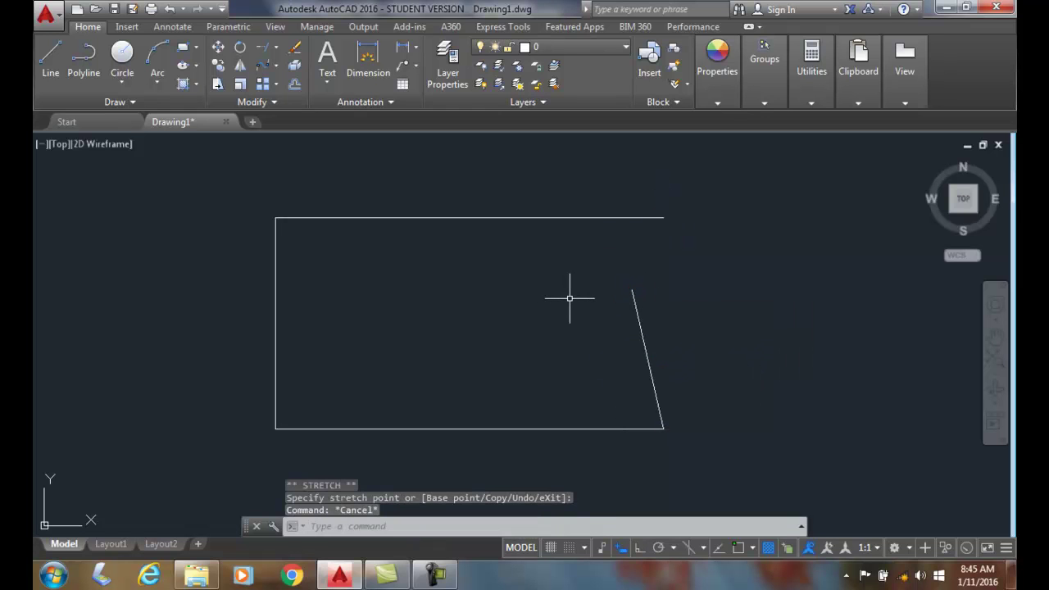
Step: Extend the slanted line up to the top line, using the top line as the boundary
{"action": "left_click", "coordinate": [267, 51]}
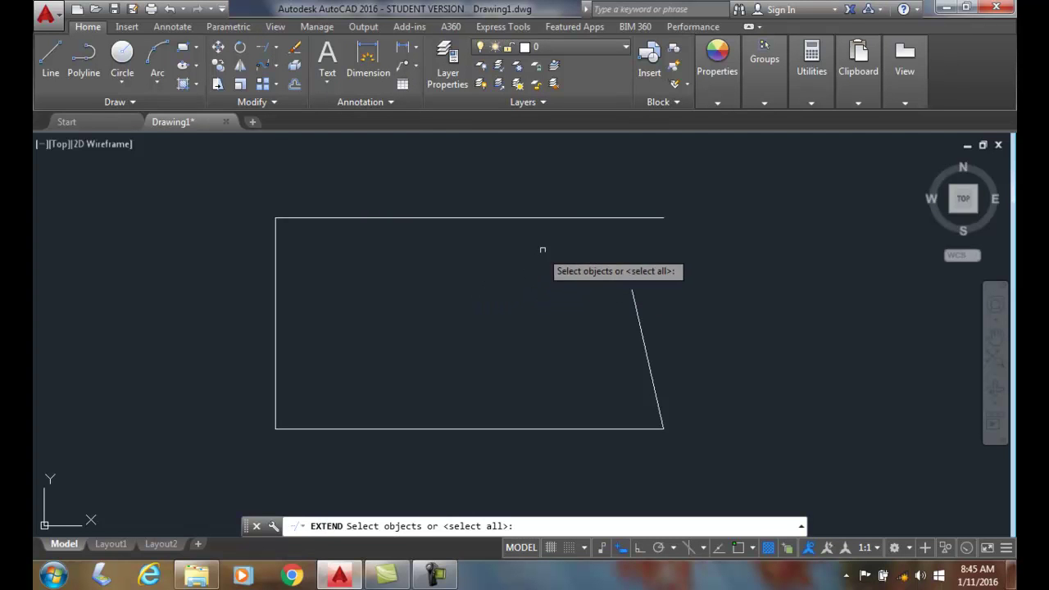
{"action": "left_click", "coordinate": [536, 218]}
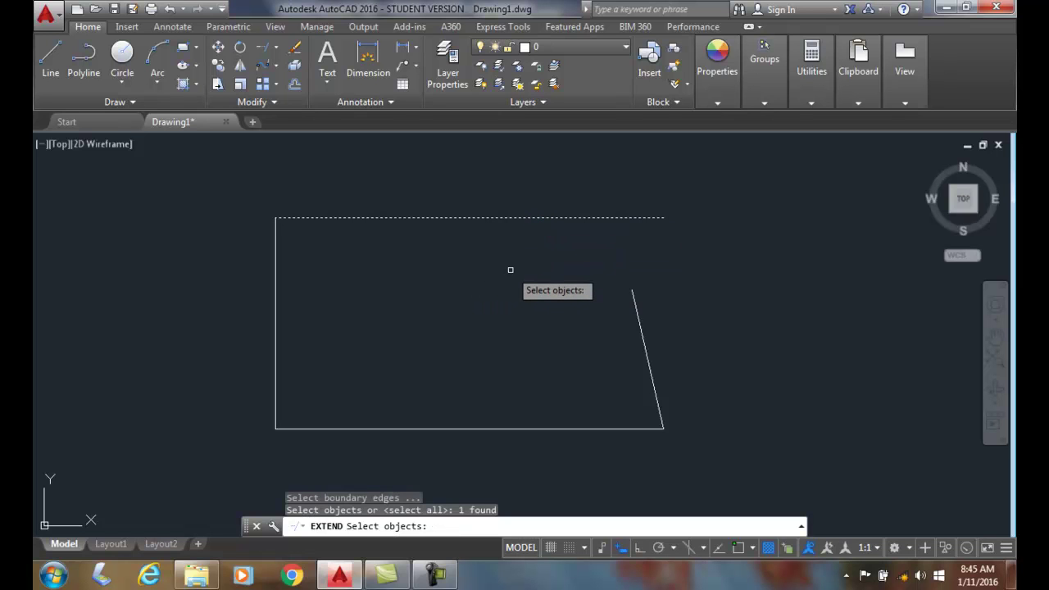
{"action": "key", "text": "Return"}
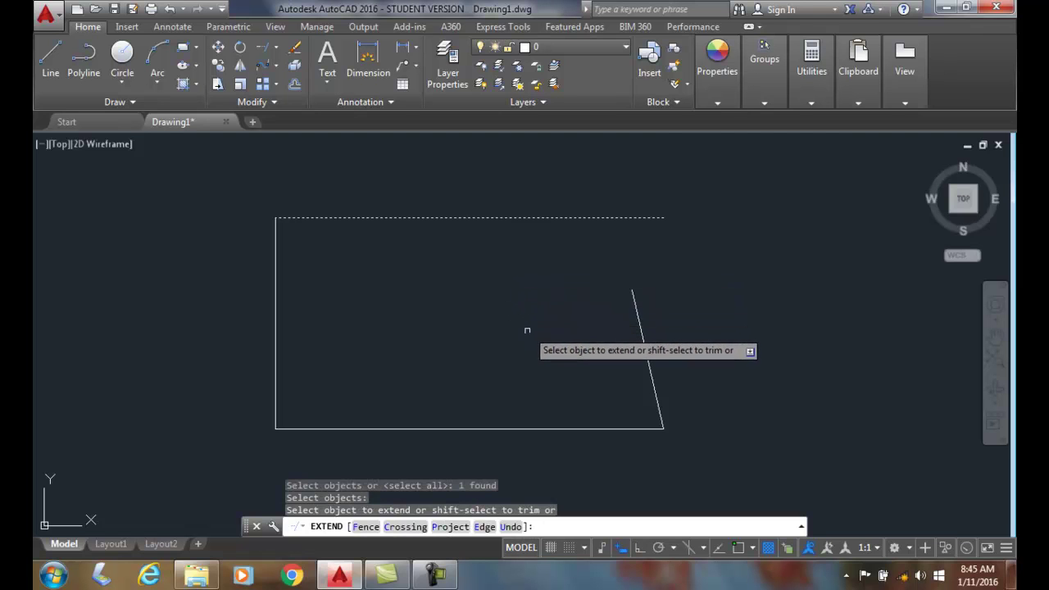
{"action": "left_click", "coordinate": [632, 300]}
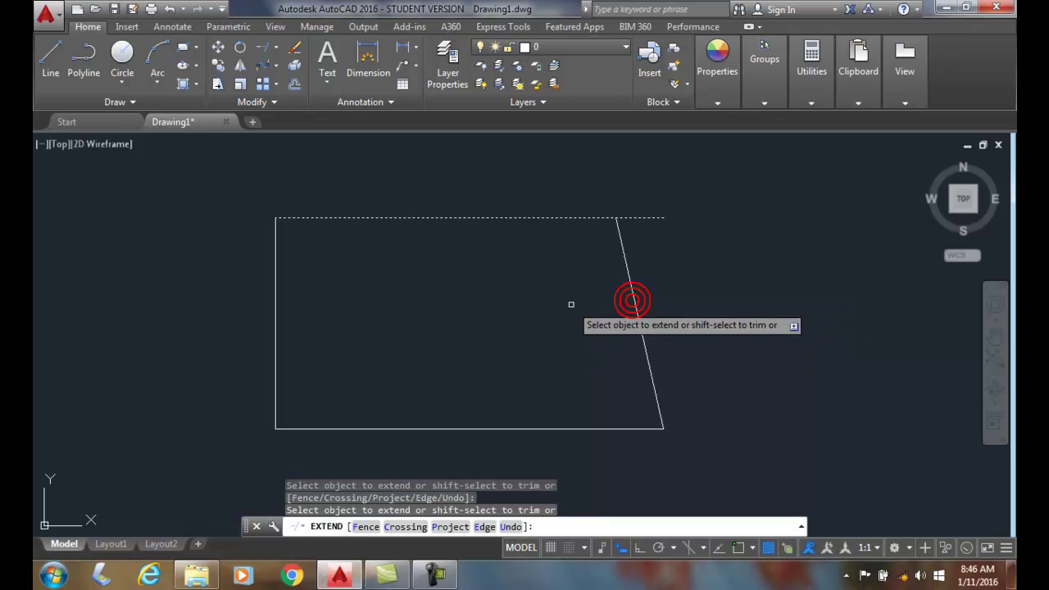
{"action": "key", "text": "Return"}
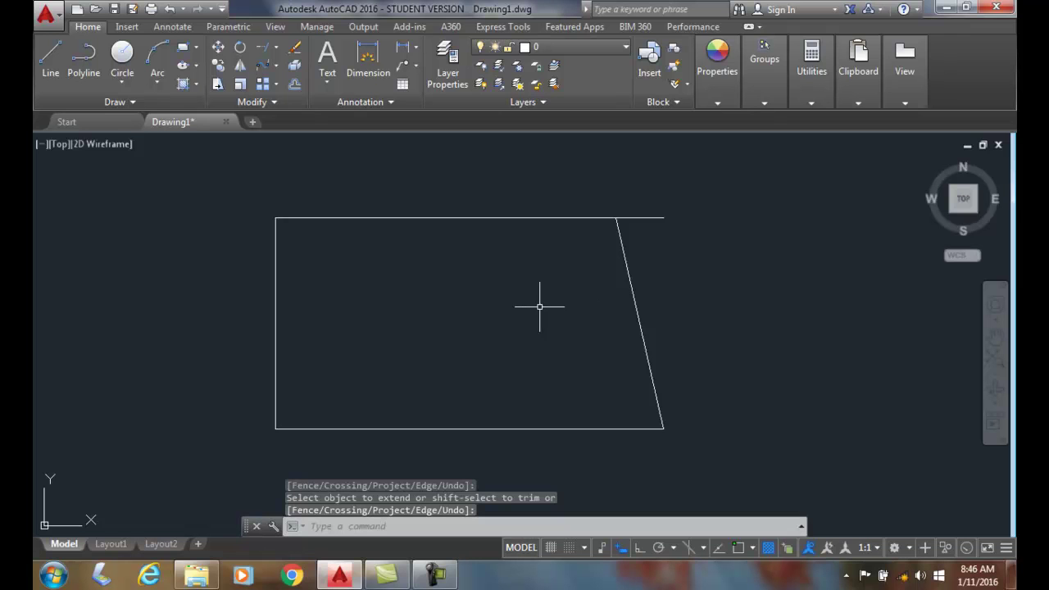
Step: Pan down to center the chip outline with its pins in view
{"action": "scroll", "coordinate": [531, 307], "scroll_direction": "down", "scroll_amount": 1}
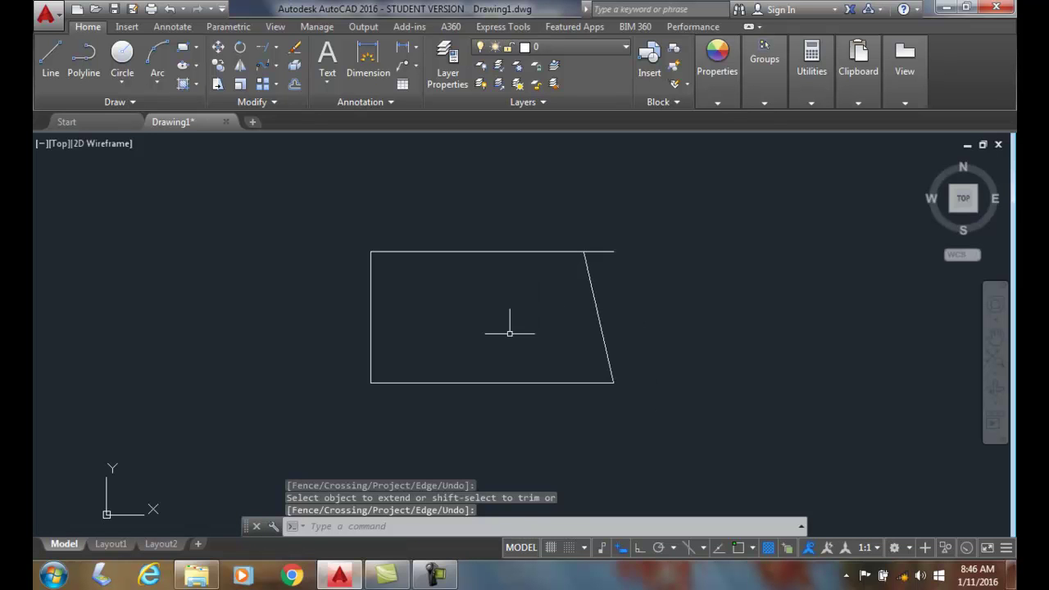
{"action": "scroll", "coordinate": [516, 414], "scroll_direction": "down", "scroll_amount": 1}
{"action": "mouse_move", "coordinate": [520, 390]}
{"action": "middle_mouse_down"}
{"action": "mouse_move", "coordinate": [537, 179]}
{"action": "mouse_move", "coordinate": [563, 334]}
{"action": "middle_mouse_up"}
{"action": "scroll", "coordinate": [566, 352], "scroll_direction": "up", "scroll_amount": 2}
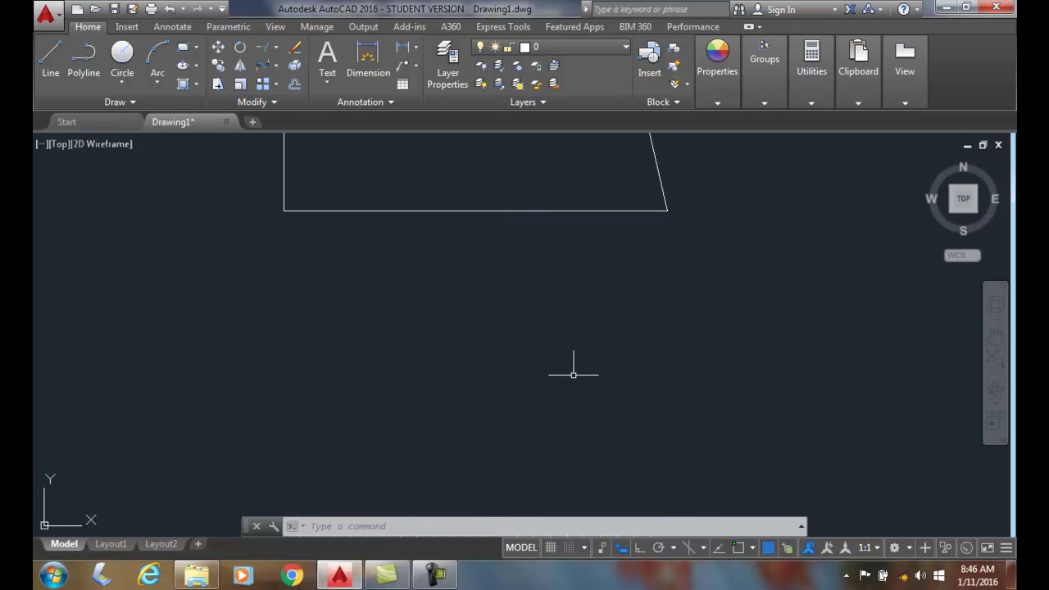
{"action": "scroll", "coordinate": [577, 373], "scroll_direction": "down", "scroll_amount": 4}
{"action": "middle_click_drag", "start_coordinate": [579, 382], "coordinate": [542, 179]}
{"action": "scroll", "coordinate": [599, 286], "scroll_direction": "up", "scroll_amount": 4}
{"action": "scroll", "coordinate": [599, 285], "scroll_direction": "down", "scroll_amount": 2}
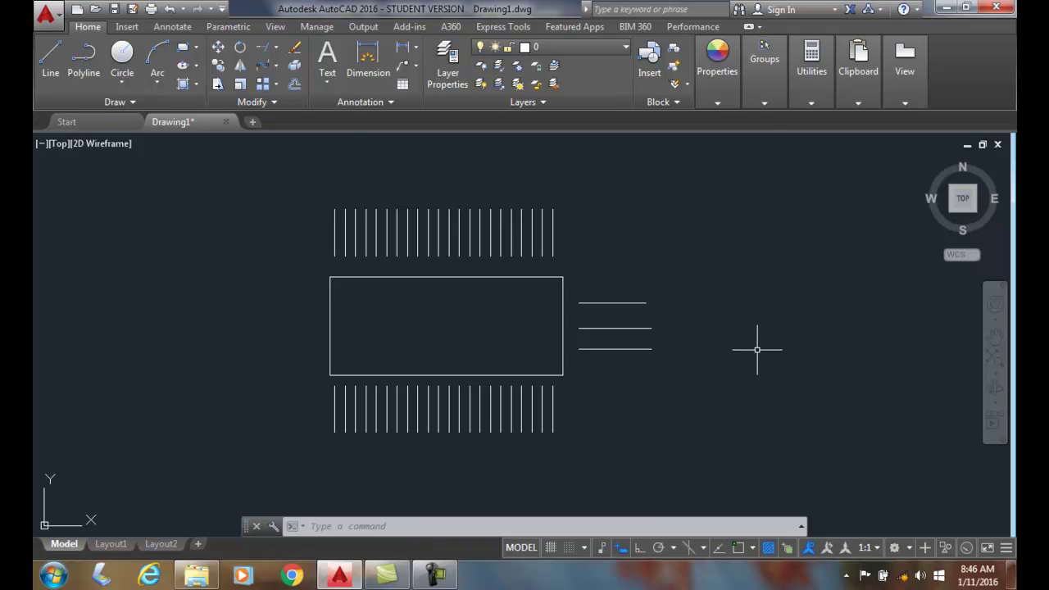
Step: Extend the vertical pin lines to the chip rectangle using a crossing window
{"action": "left_click", "coordinate": [265, 50]}
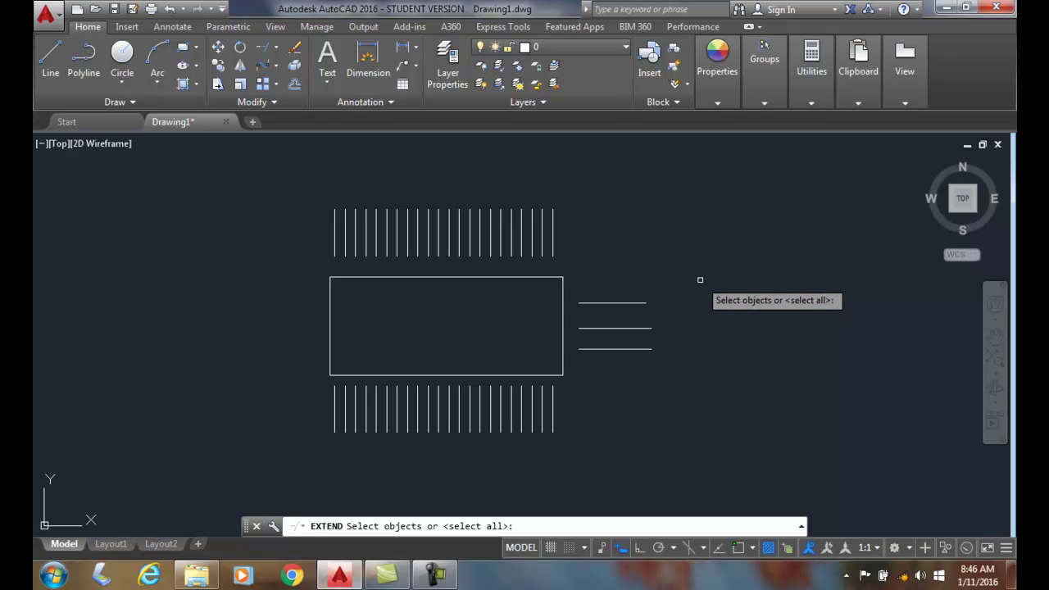
{"action": "left_click", "coordinate": [546, 277]}
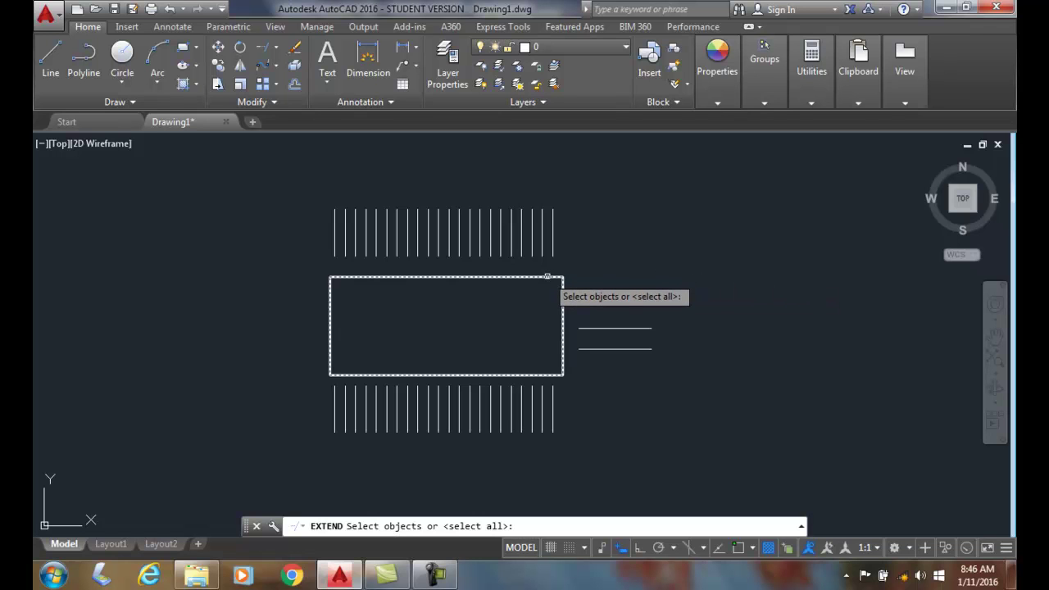
{"action": "left_click", "coordinate": [547, 277]}
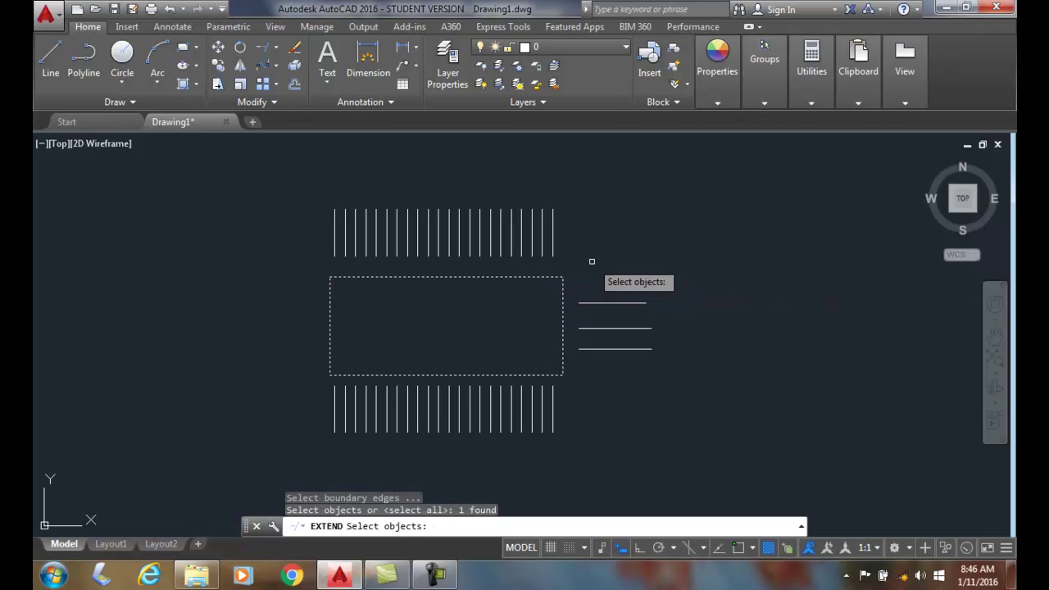
{"action": "key", "text": "Return"}
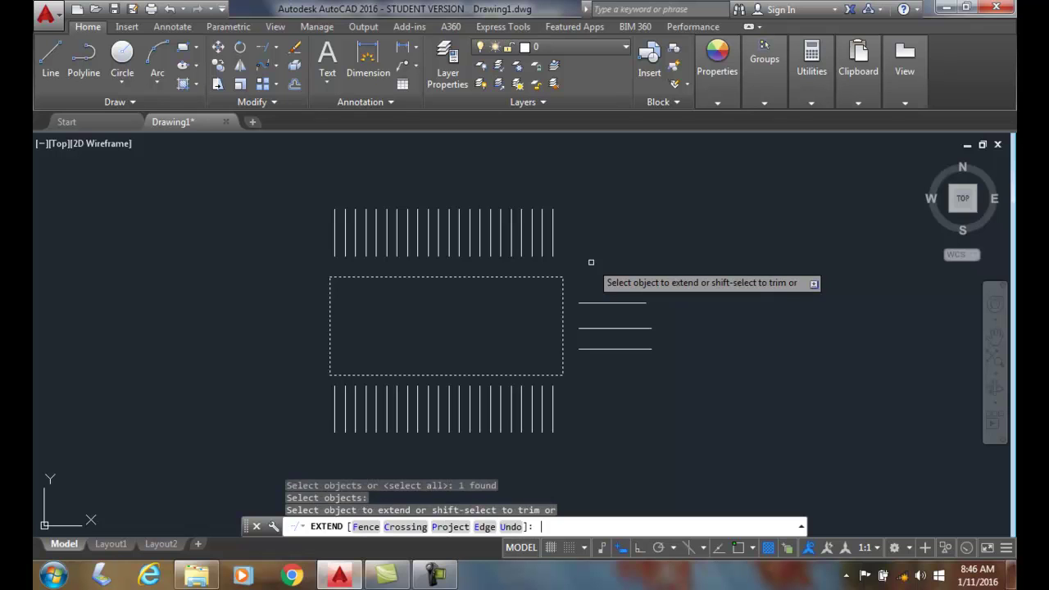
{"action": "left_click", "coordinate": [672, 400]}
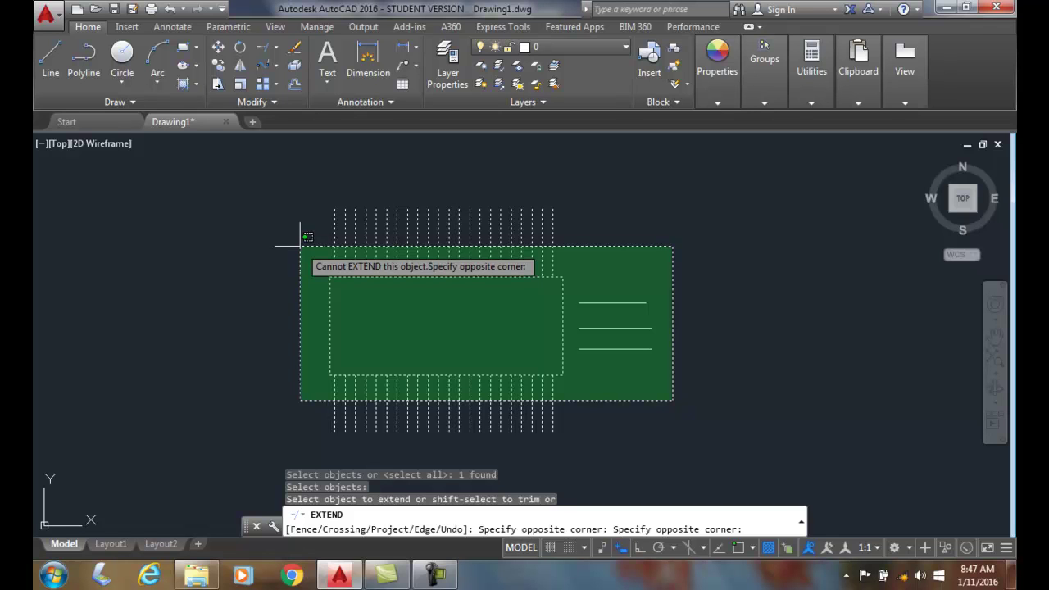
{"action": "left_click", "coordinate": [299, 245]}
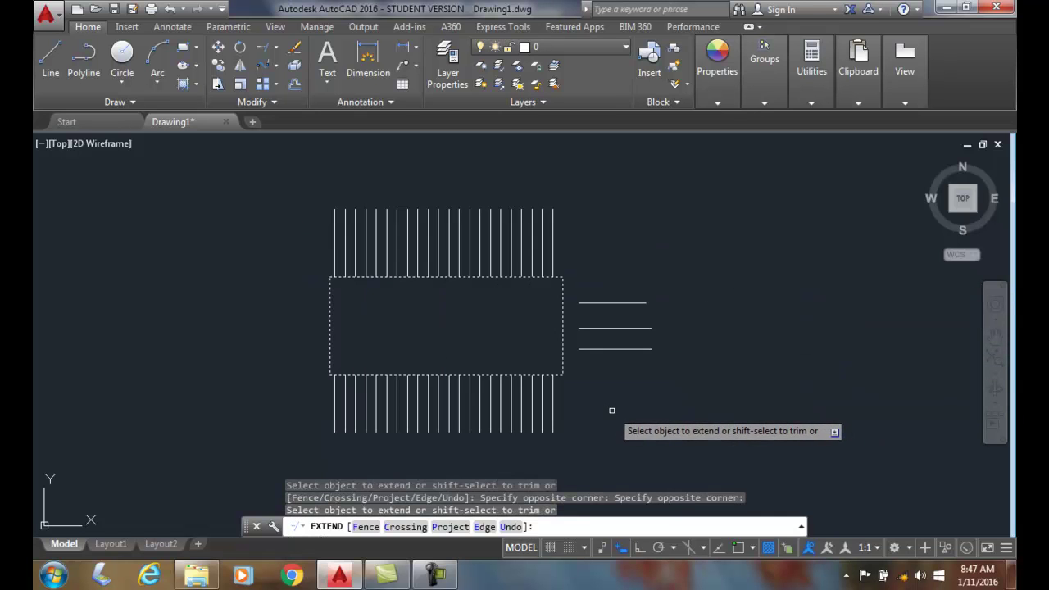
{"action": "key", "text": "Return"}
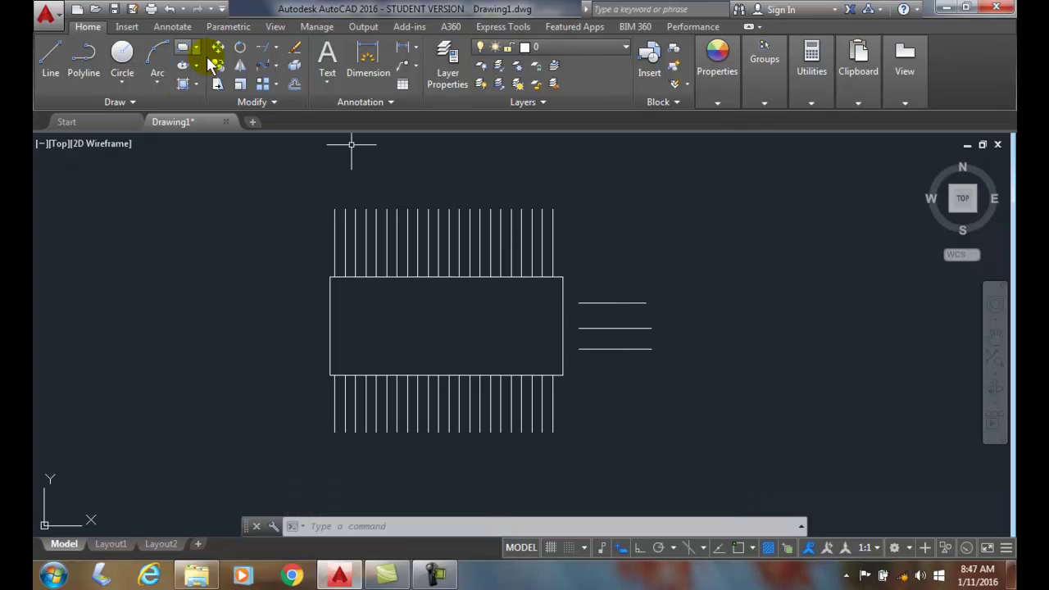
Step: Extend the three right-side horizontal lines left to the rectangle via a crossing window
{"action": "left_click", "coordinate": [262, 54]}
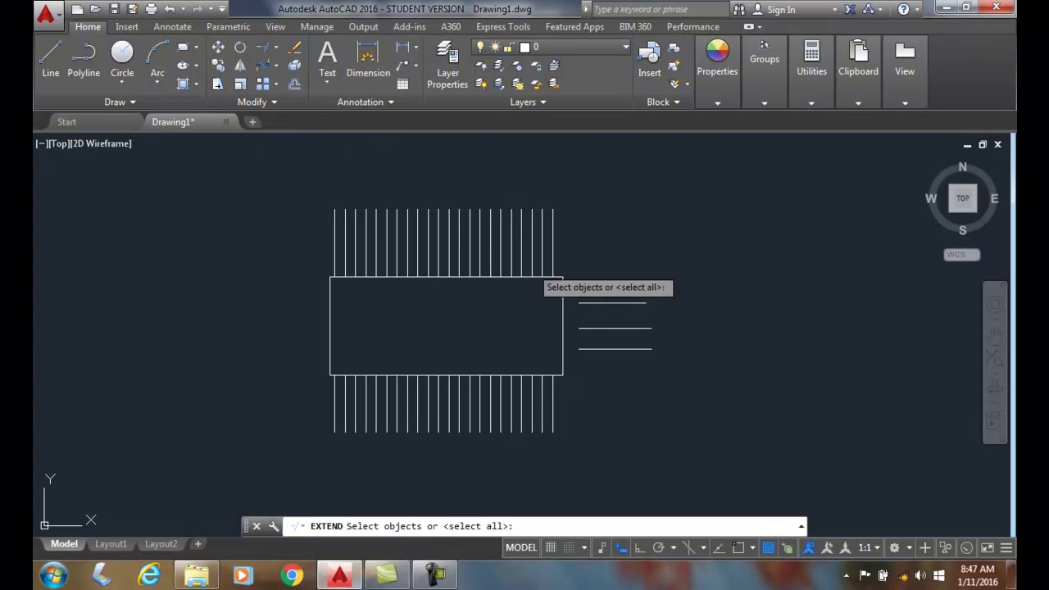
{"action": "left_click", "coordinate": [563, 307]}
{"action": "key", "text": "Return"}
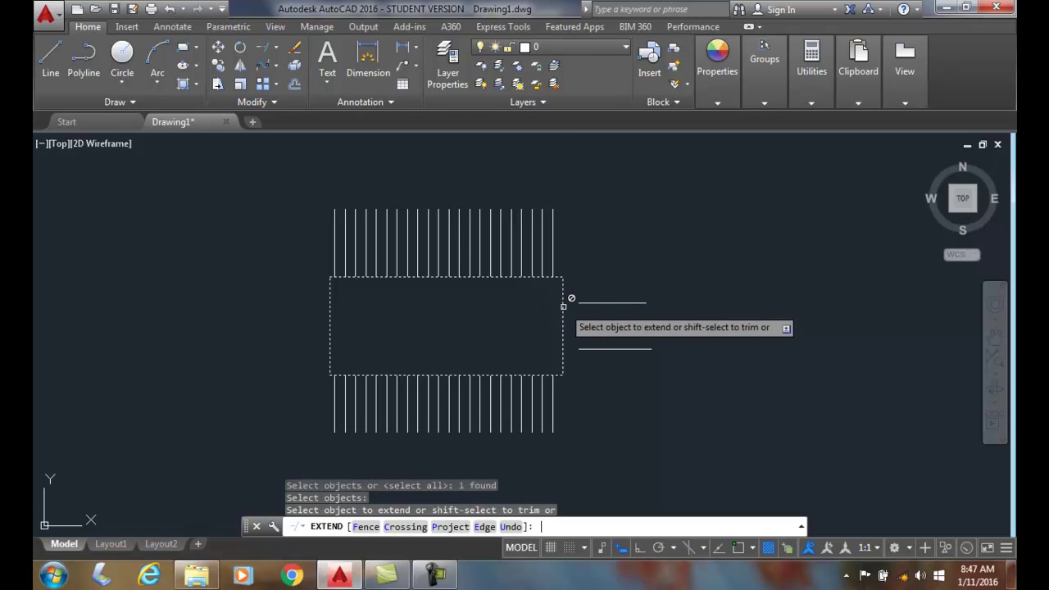
{"action": "left_click", "coordinate": [600, 373]}
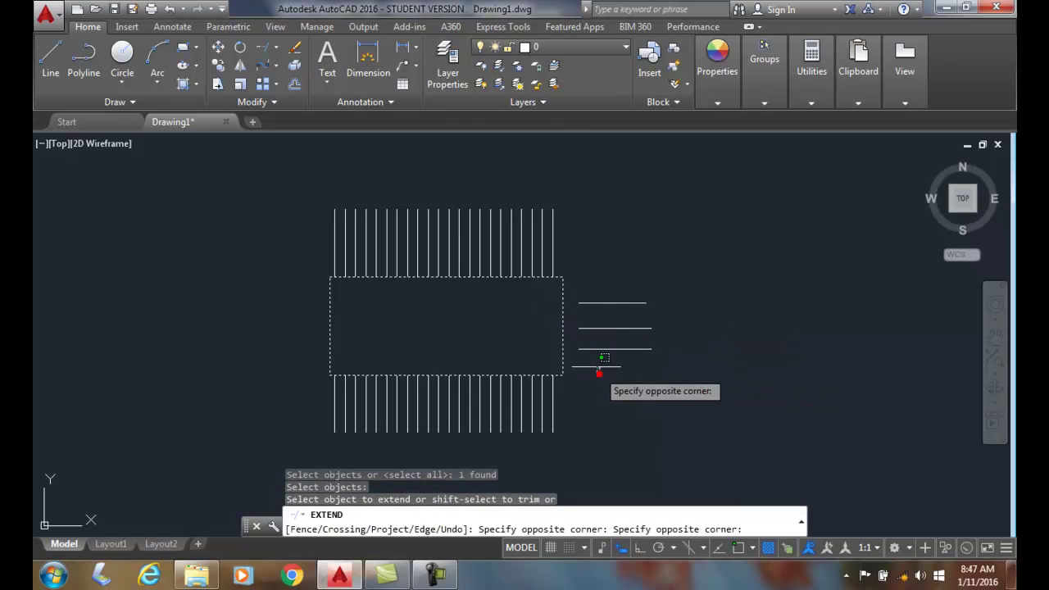
{"action": "left_click", "coordinate": [583, 277]}
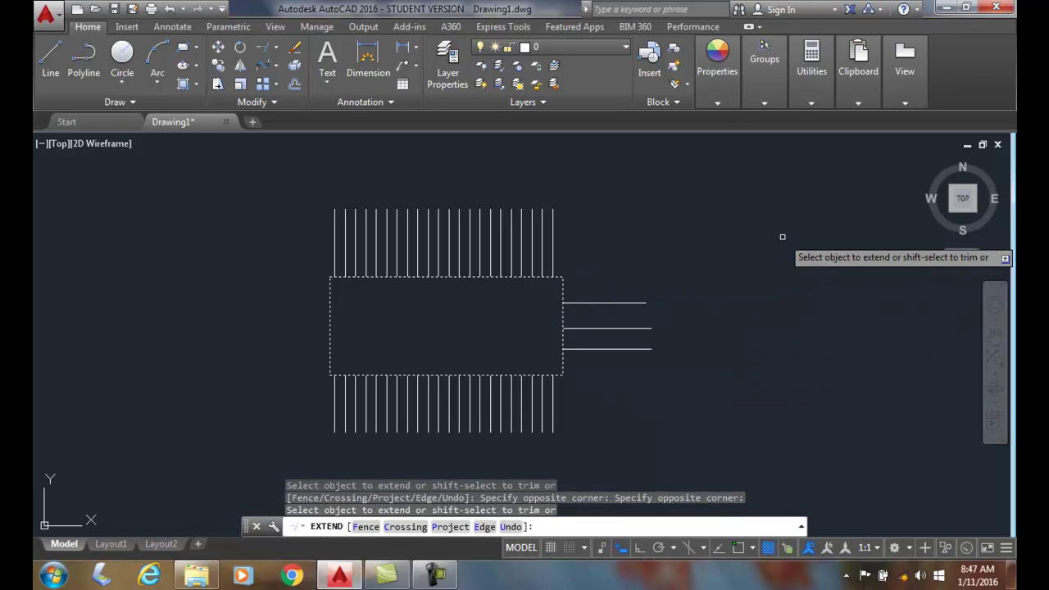
{"action": "key", "text": "Return"}
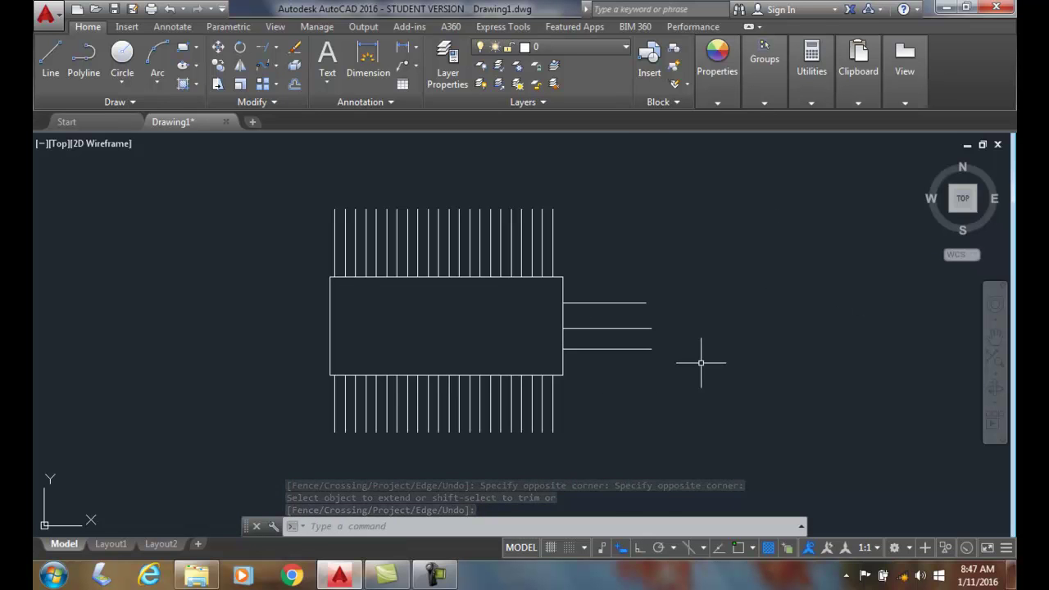
Step: Start Extend on the second drawing with both slanted sides and the bottom line as boundaries
{"action": "scroll", "coordinate": [703, 360], "scroll_direction": "down", "scroll_amount": 2}
{"action": "middle_click_drag", "start_coordinate": [713, 382], "coordinate": [671, 193]}
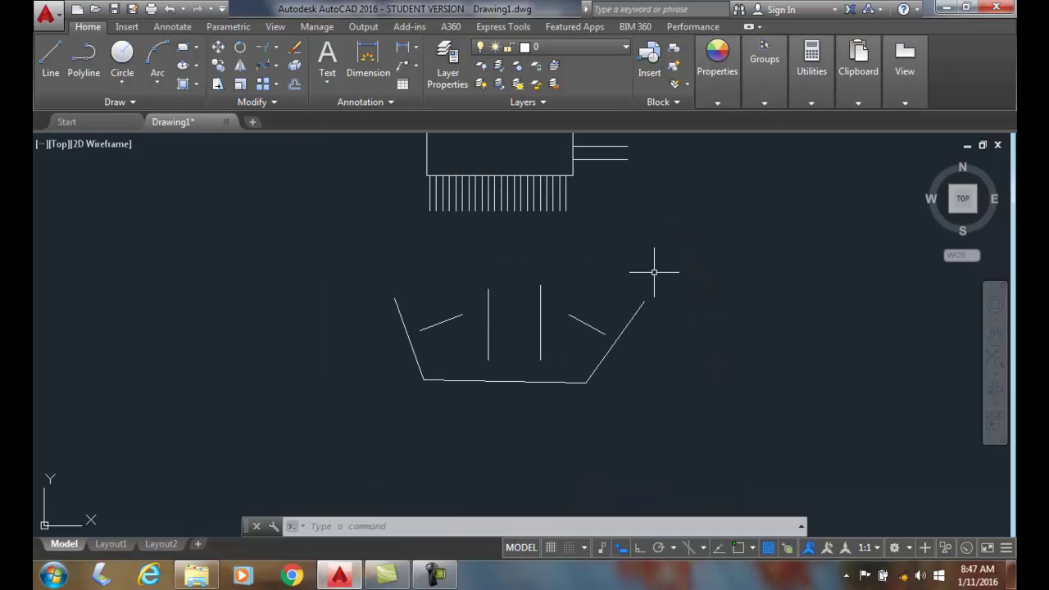
{"action": "scroll", "coordinate": [654, 273], "scroll_direction": "up", "scroll_amount": 2}
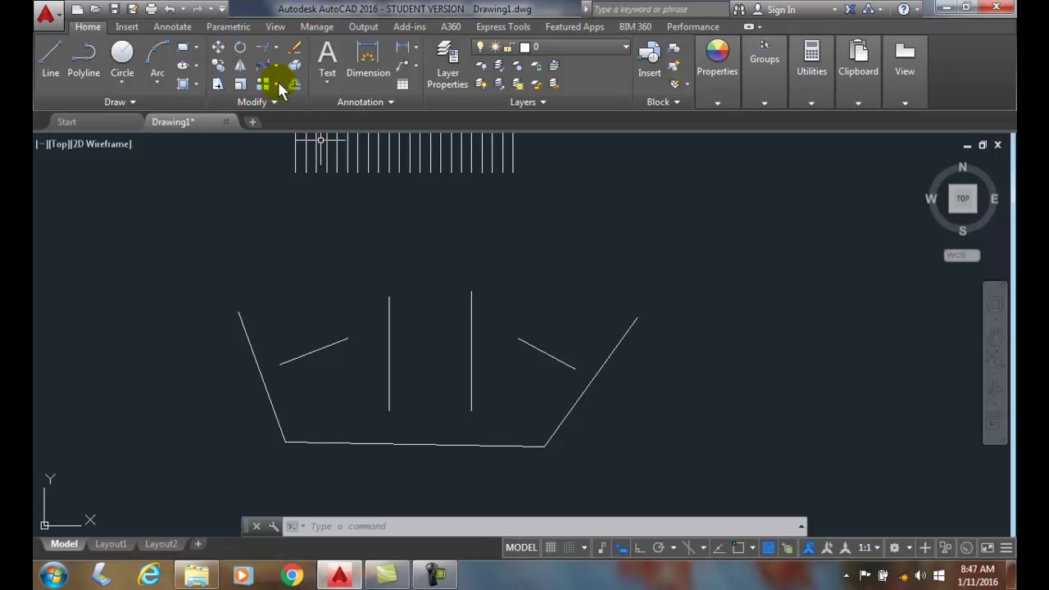
{"action": "left_click", "coordinate": [265, 51]}
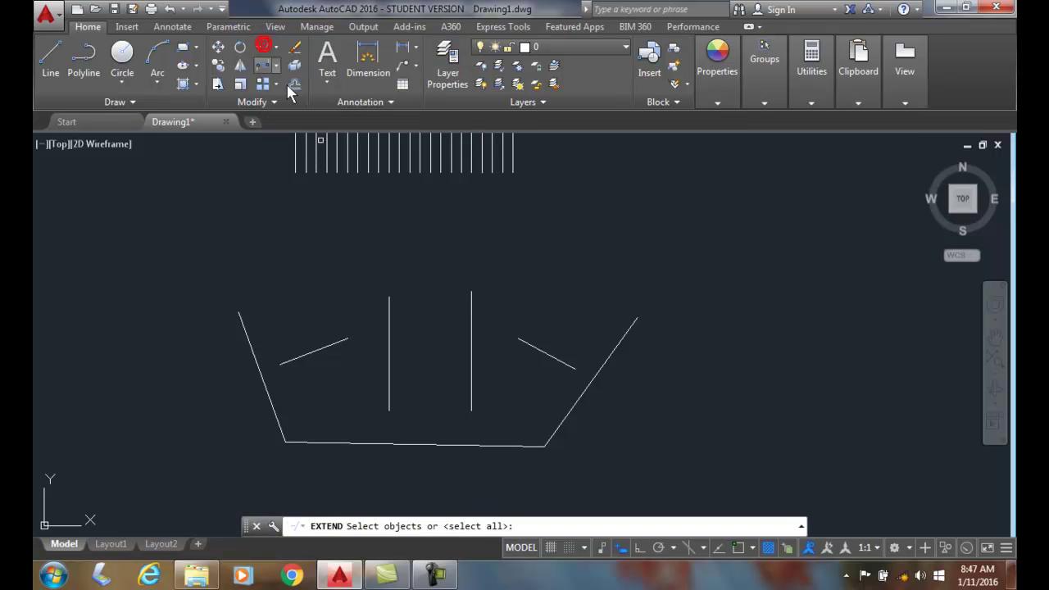
{"action": "left_click", "coordinate": [563, 419]}
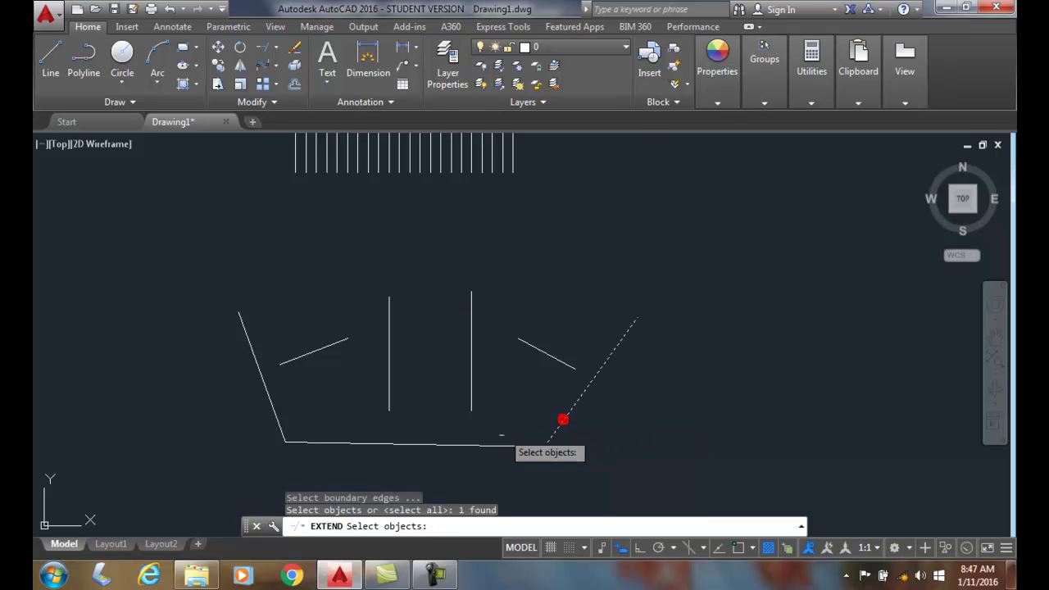
{"action": "left_click", "coordinate": [464, 445]}
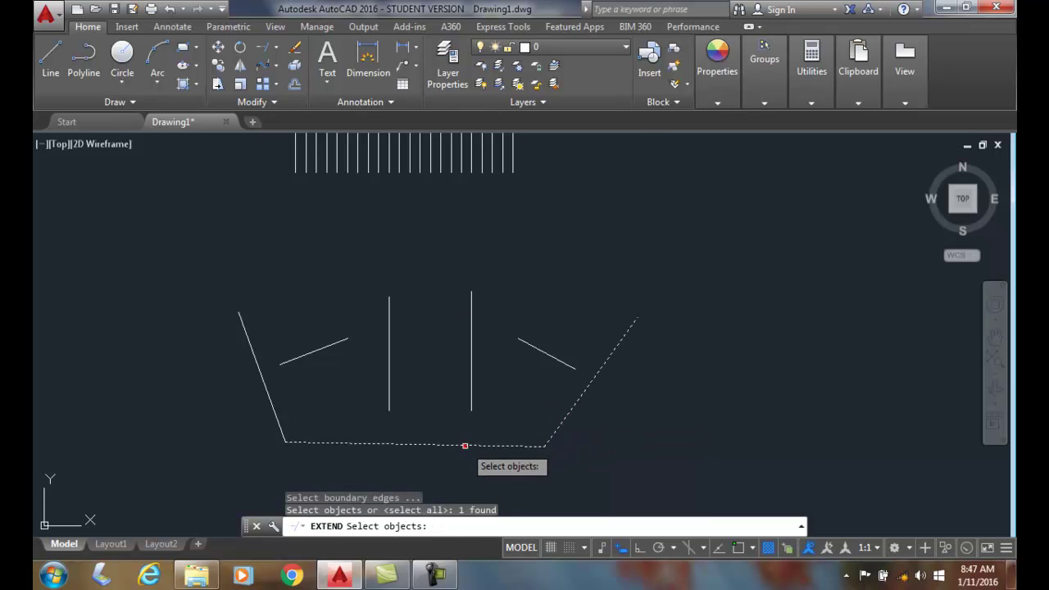
{"action": "left_click", "coordinate": [270, 400]}
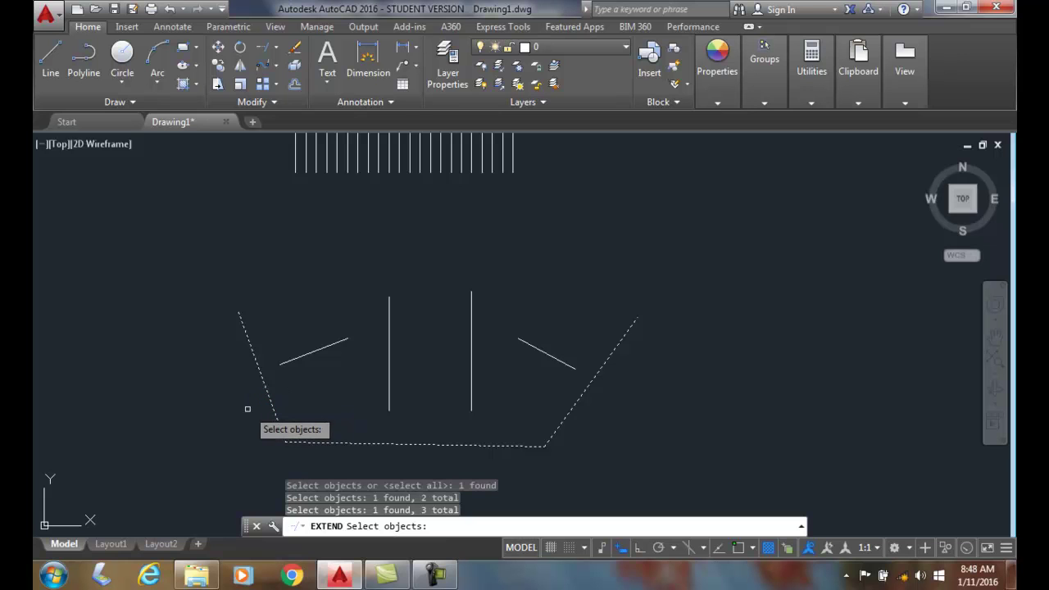
{"action": "key", "text": "Return"}
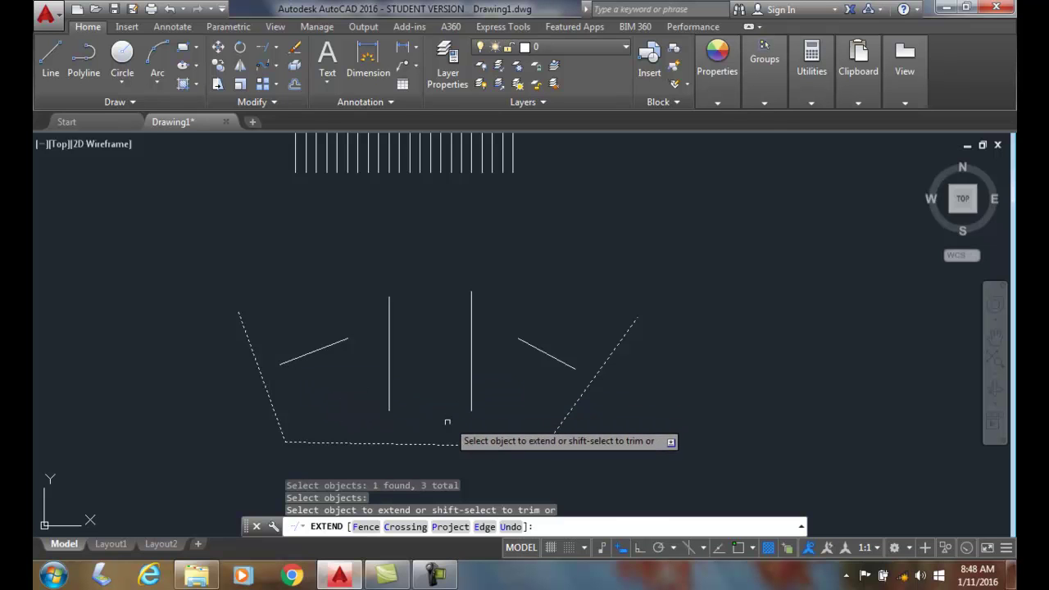
Step: Draw a fence across the four inner lines so they extend to the boundaries
{"action": "left_click", "coordinate": [365, 527]}
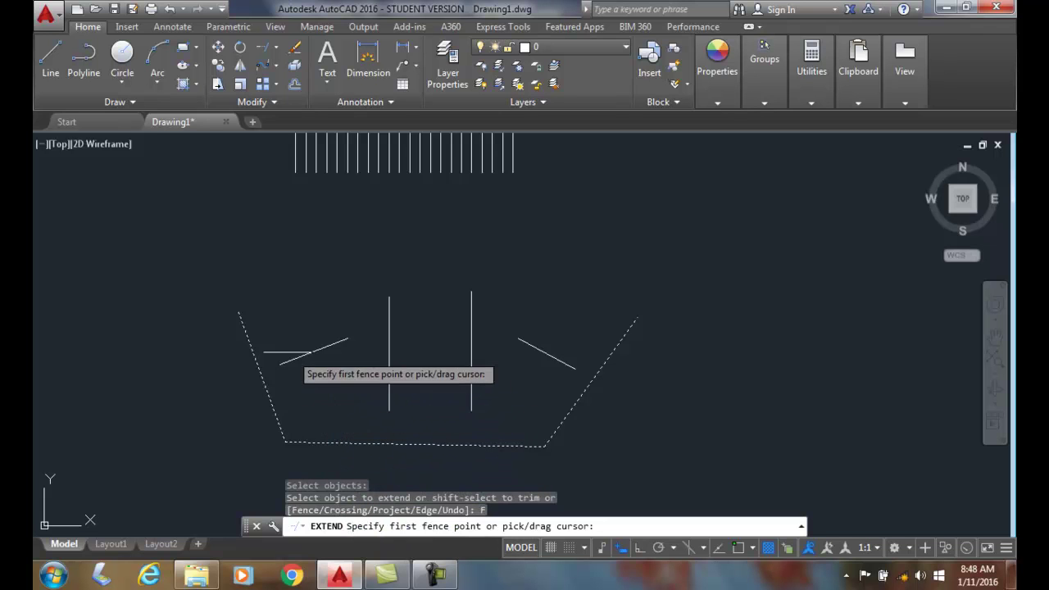
{"action": "left_click", "coordinate": [282, 339]}
{"action": "left_click", "coordinate": [341, 403]}
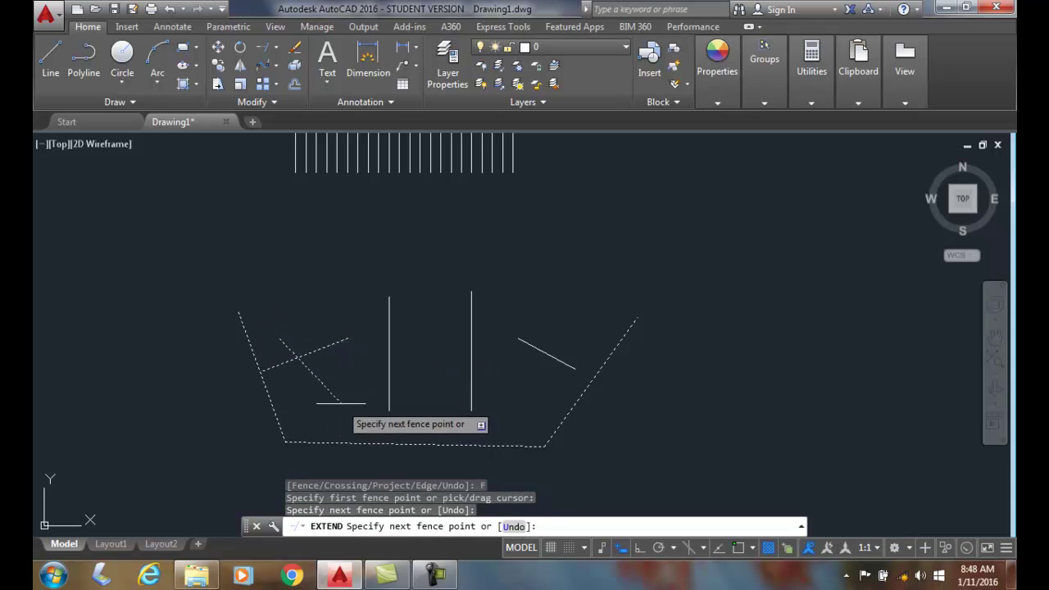
{"action": "left_click", "coordinate": [392, 401]}
{"action": "left_click", "coordinate": [493, 408]}
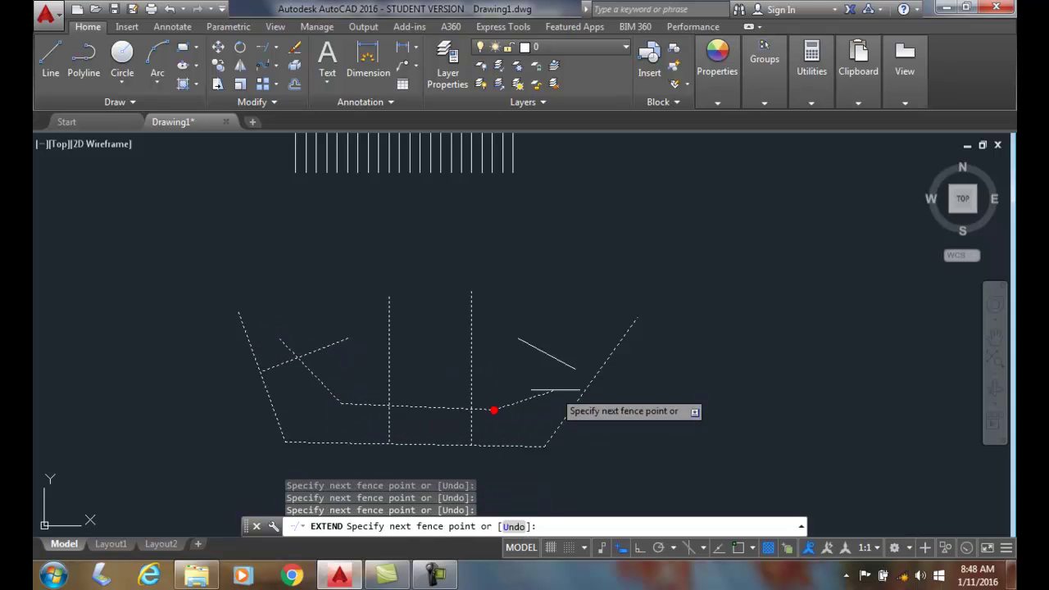
{"action": "left_click", "coordinate": [598, 332]}
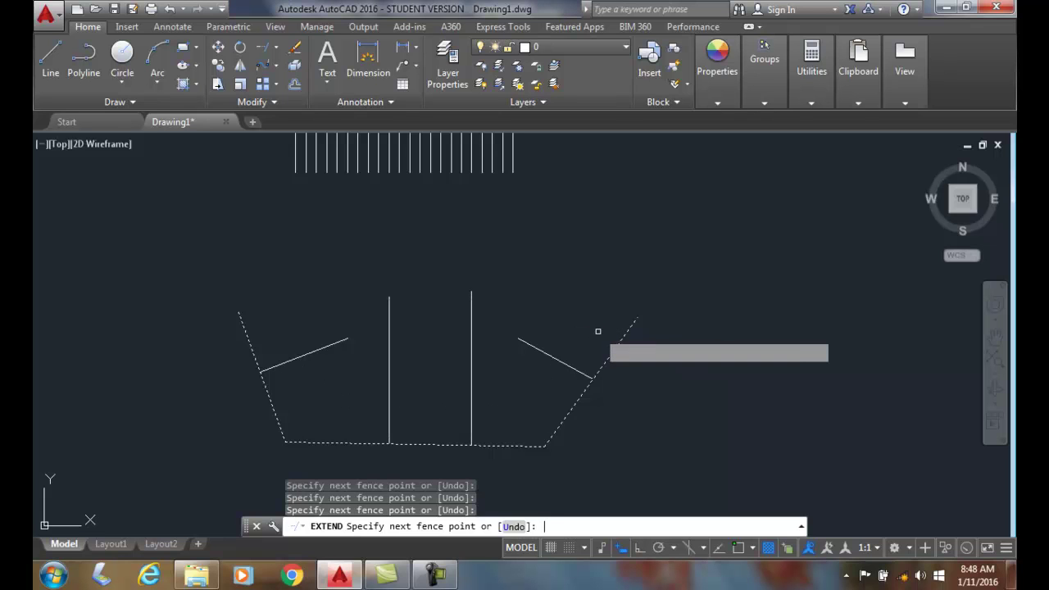
{"action": "key", "text": "Return"}
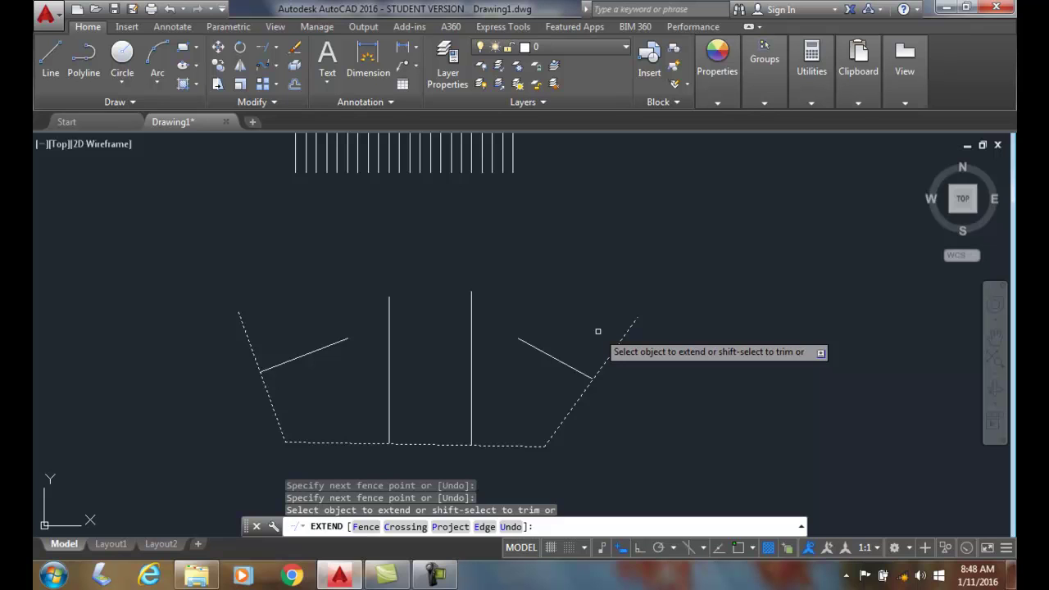
{"action": "key", "text": "Return"}
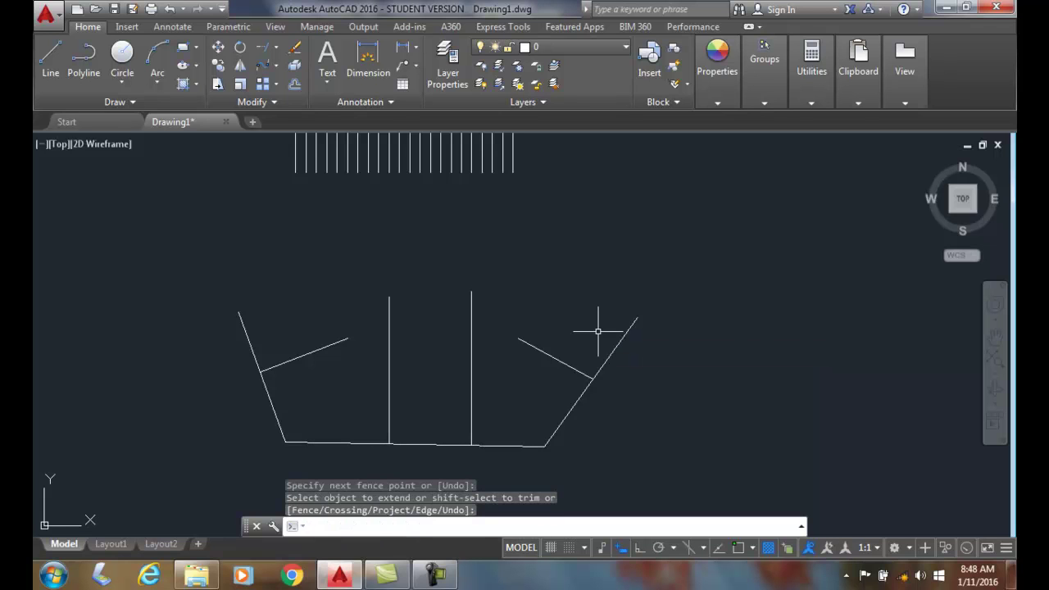